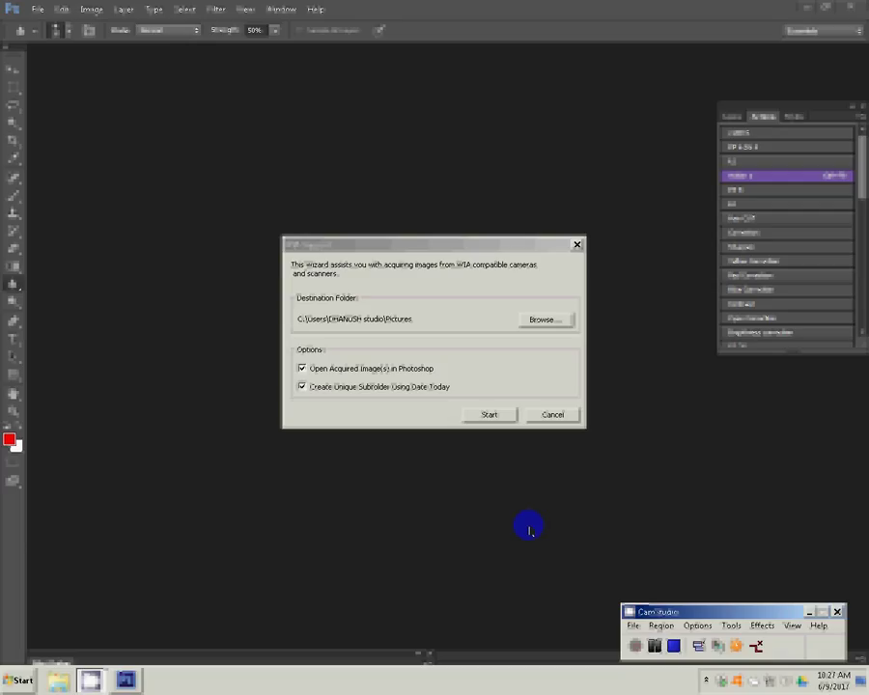
Import from the CanoScan LiDE 120 via WIA with custom settings and preview the photo.
left_click(489, 414)
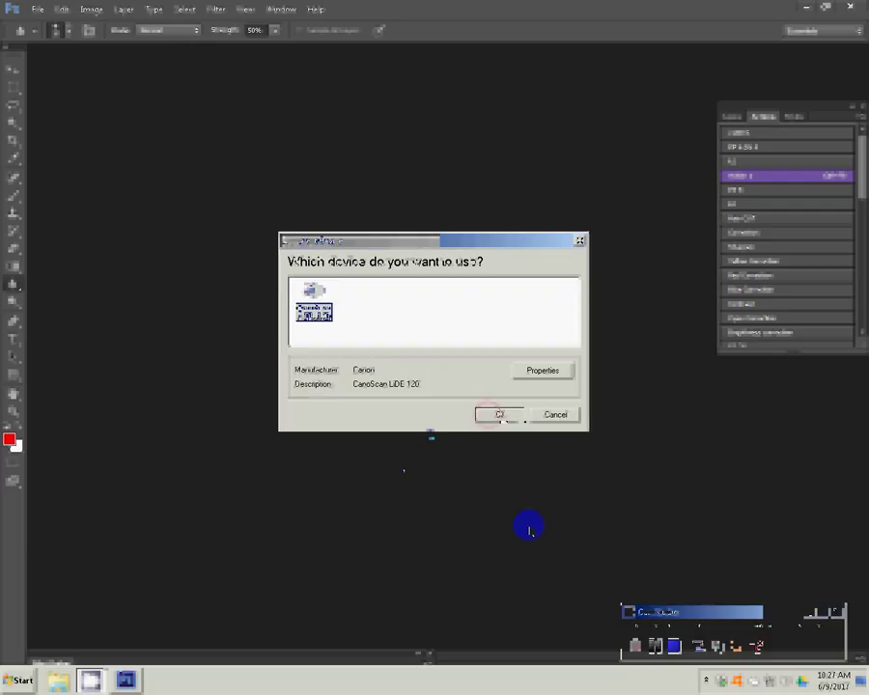
left_click(500, 415)
left_click(299, 356)
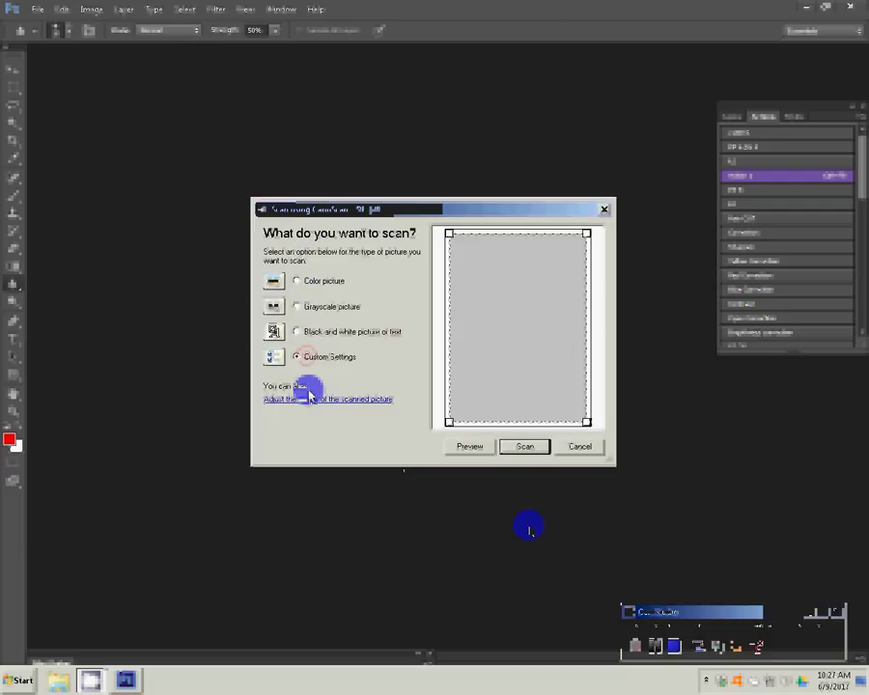
left_click(307, 396)
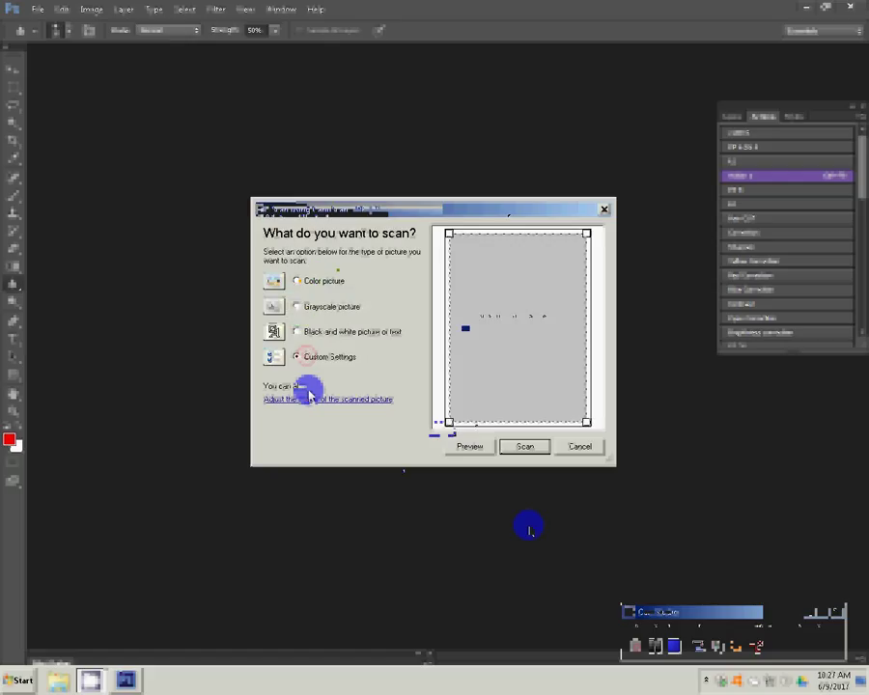
left_click(452, 441)
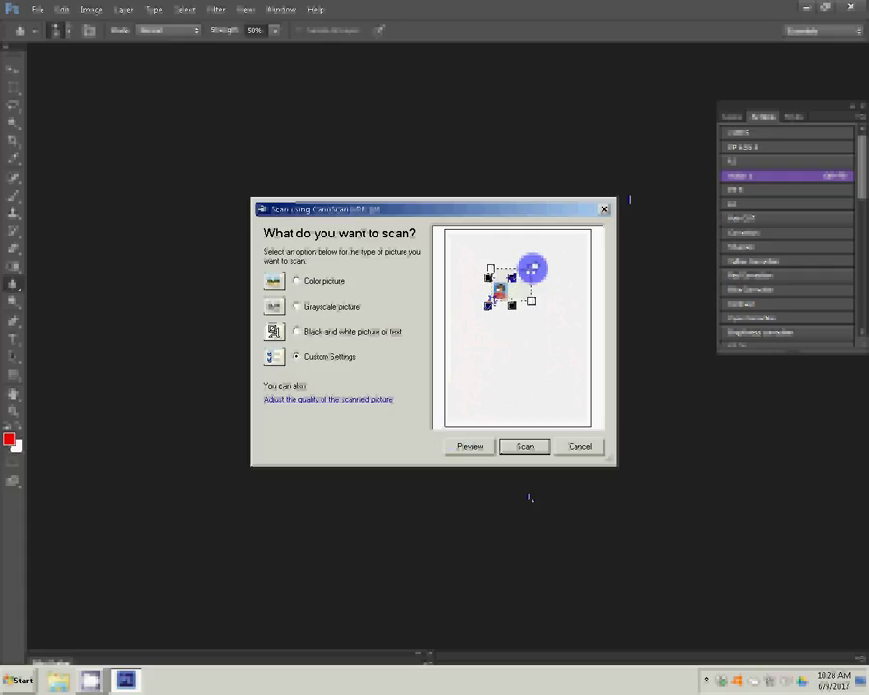
Scan the photo at a resolution of 600 DPI.
left_click(327, 399)
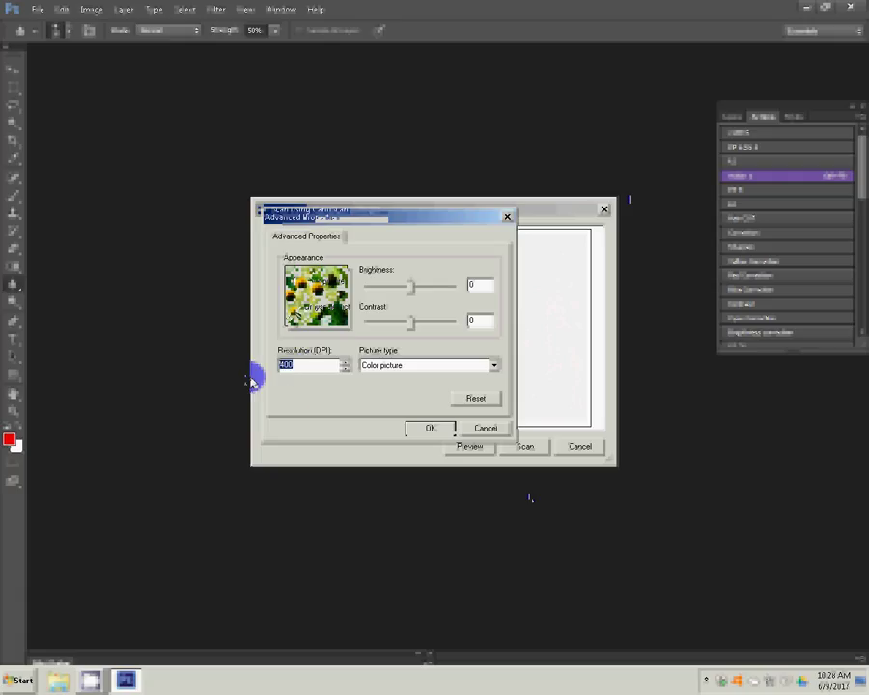
type("600")
left_click(429, 431)
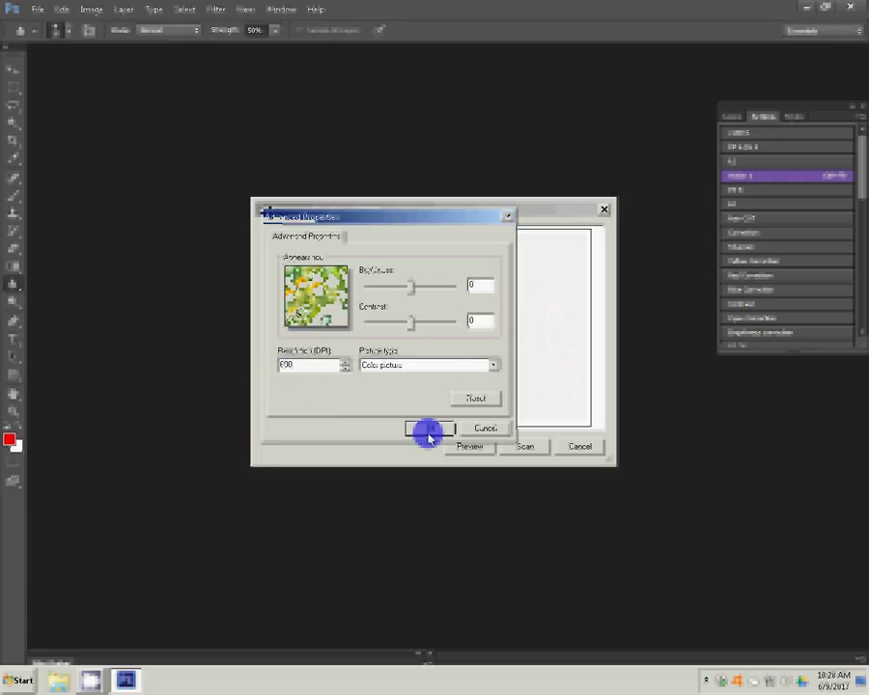
left_click(517, 437)
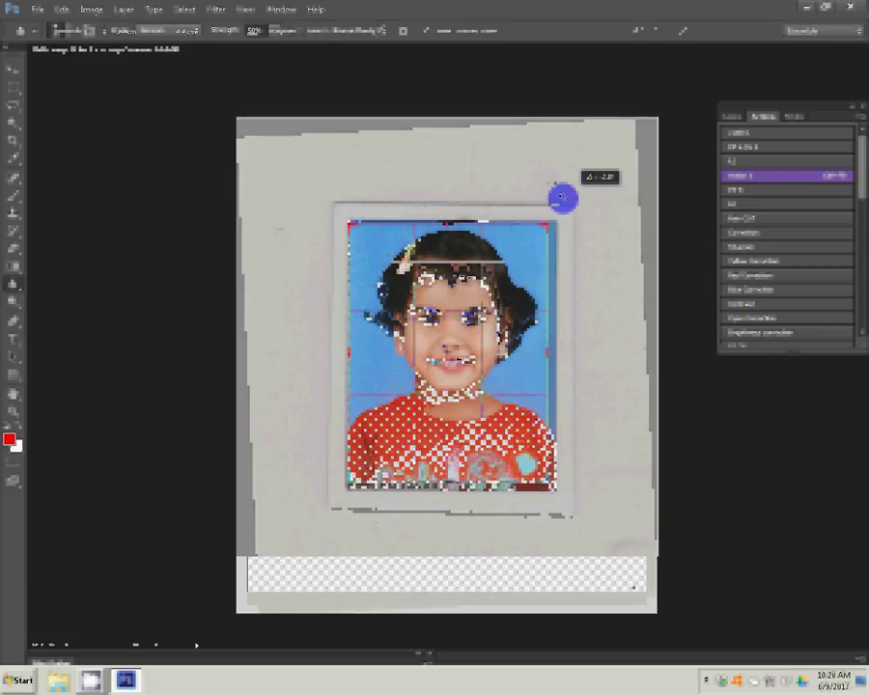
Fit the tilted crop frame to the photo's corner and commit the straightening crop.
left_click_drag(562, 198, 548, 488)
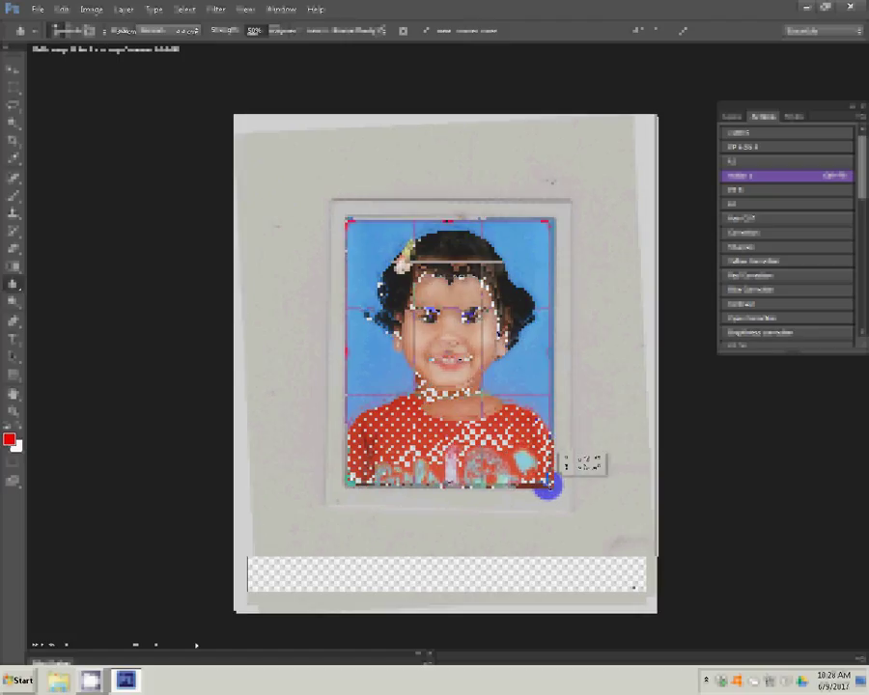
left_click(682, 32)
left_click(17, 413)
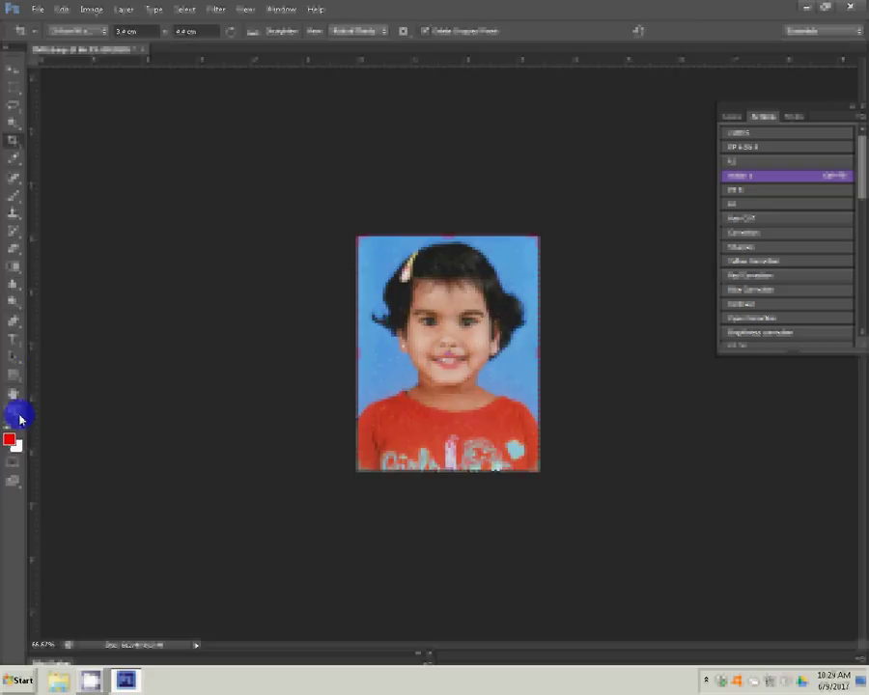
left_click(455, 31)
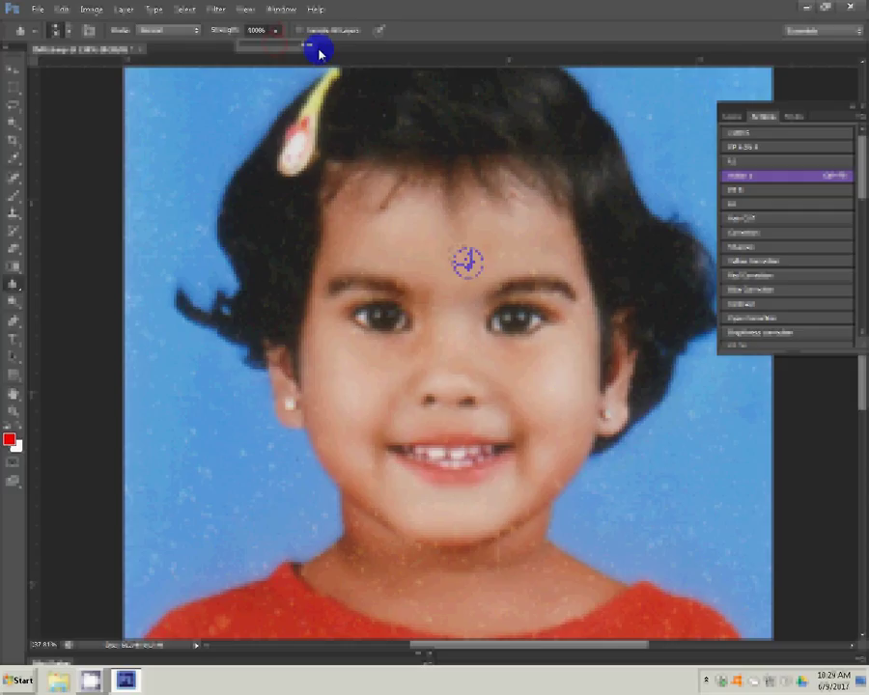
Zoom out so the whole cropped portrait fits on screen.
key("o")
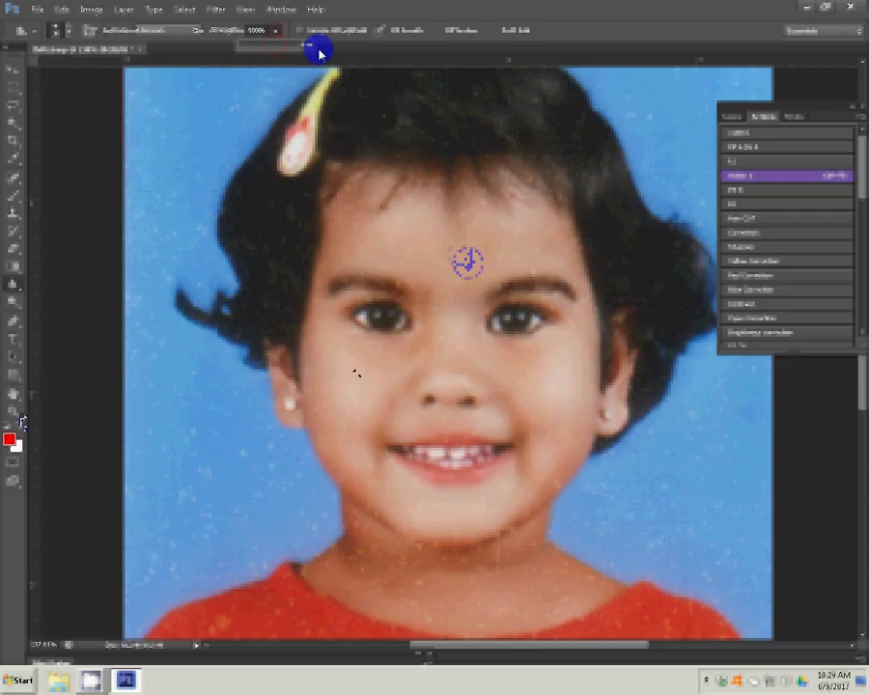
key("ctrl+minus")
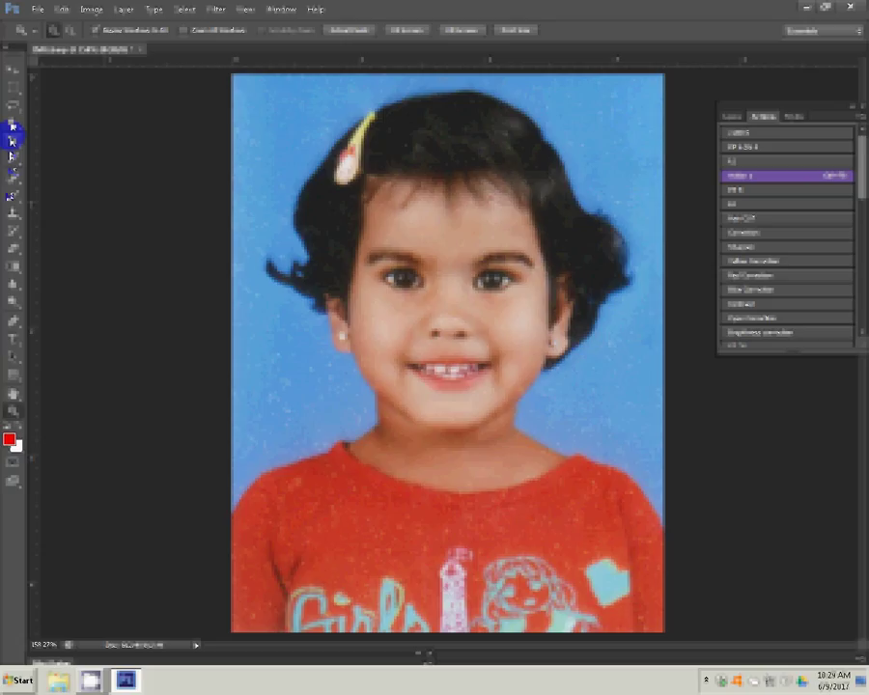
left_click(560, 138)
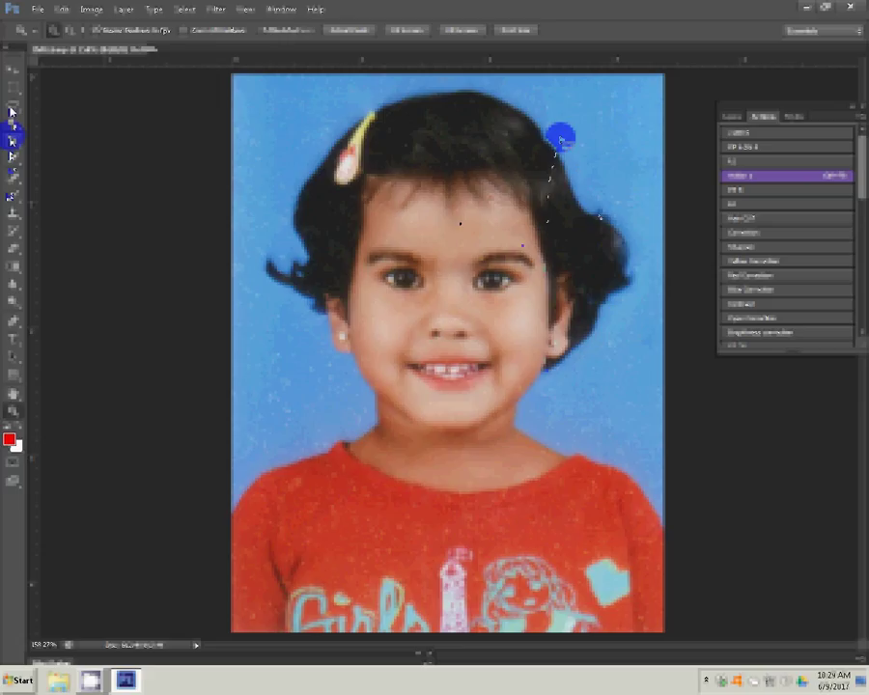
Flip the copied right-side hair horizontally and commit it over the left side.
key("ctrl+t")
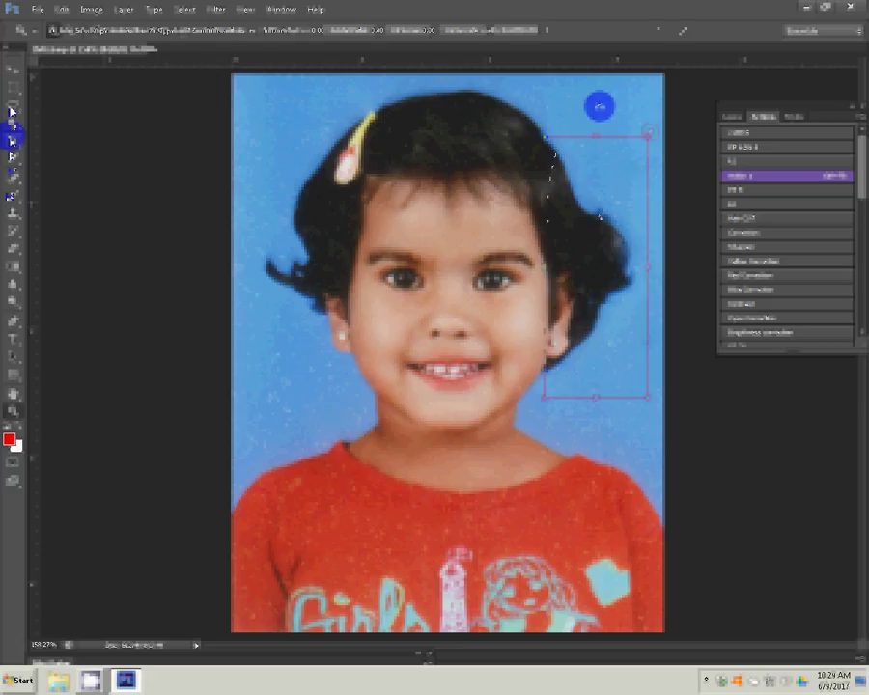
right_click(600, 106)
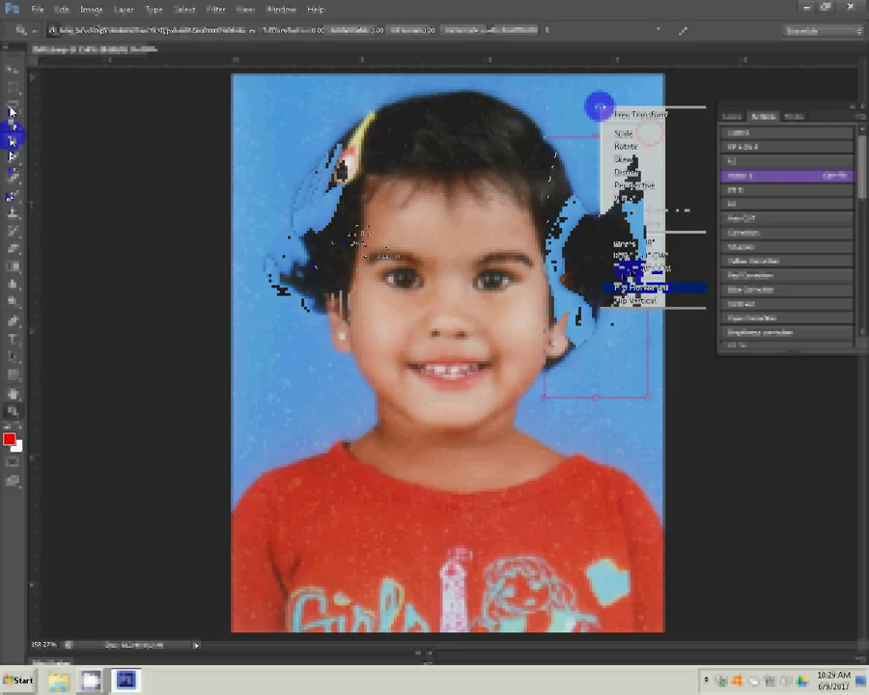
left_click(632, 287)
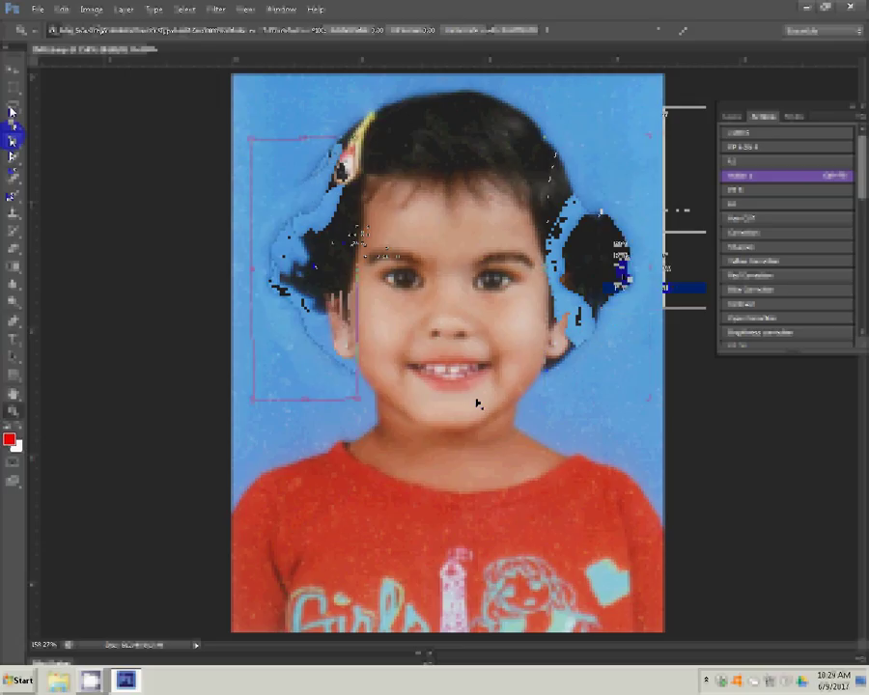
double_click(346, 196)
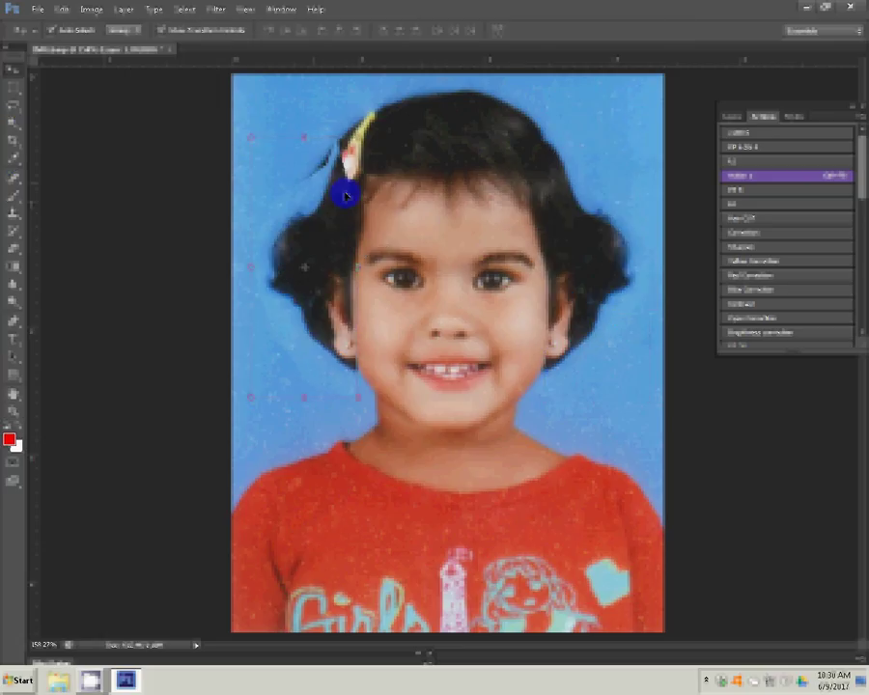
key("s")
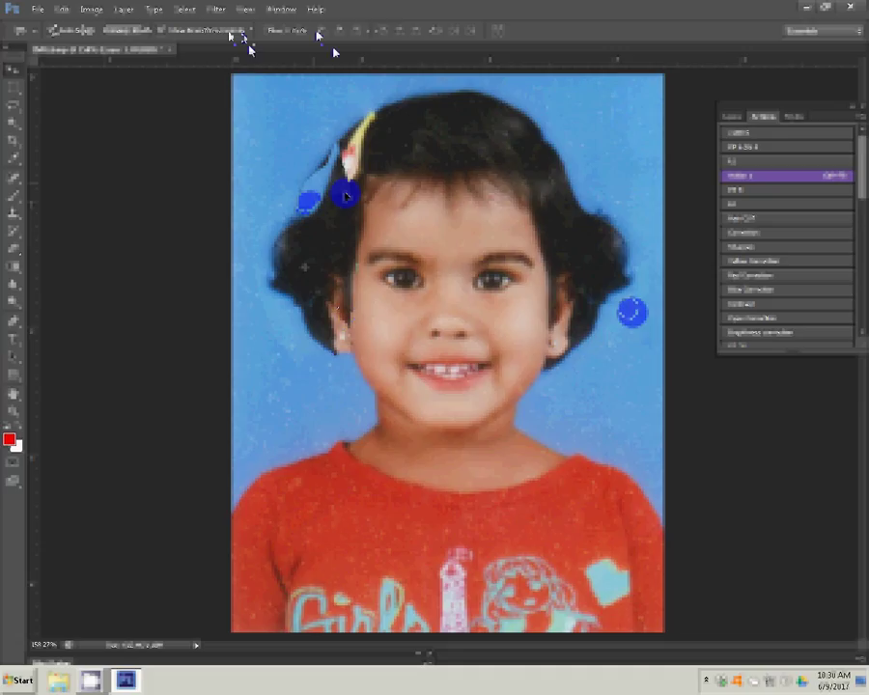
Hide and reshow the flipped hair layer to compare the result.
left_click(731, 116)
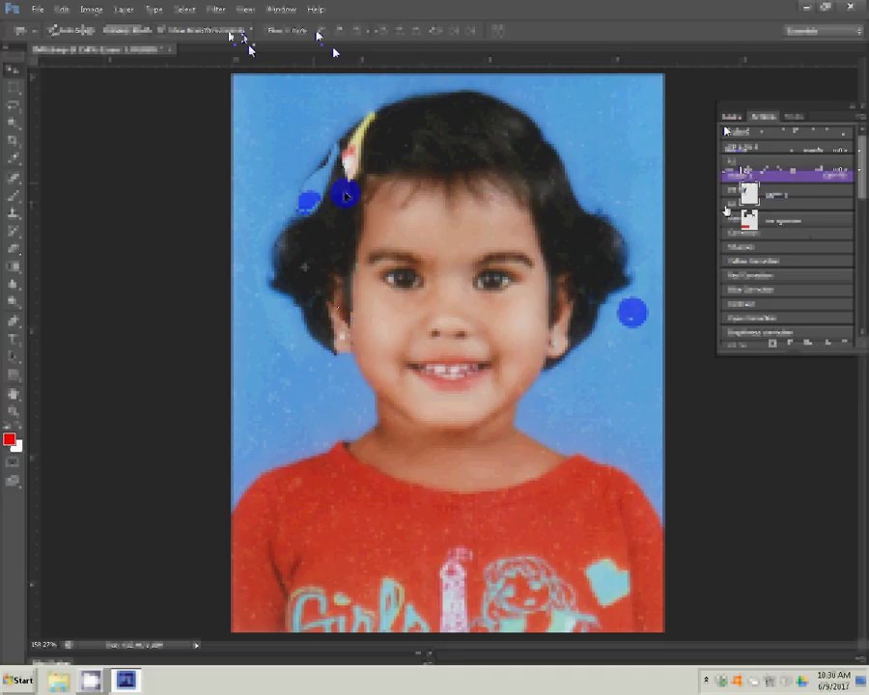
left_click(726, 204)
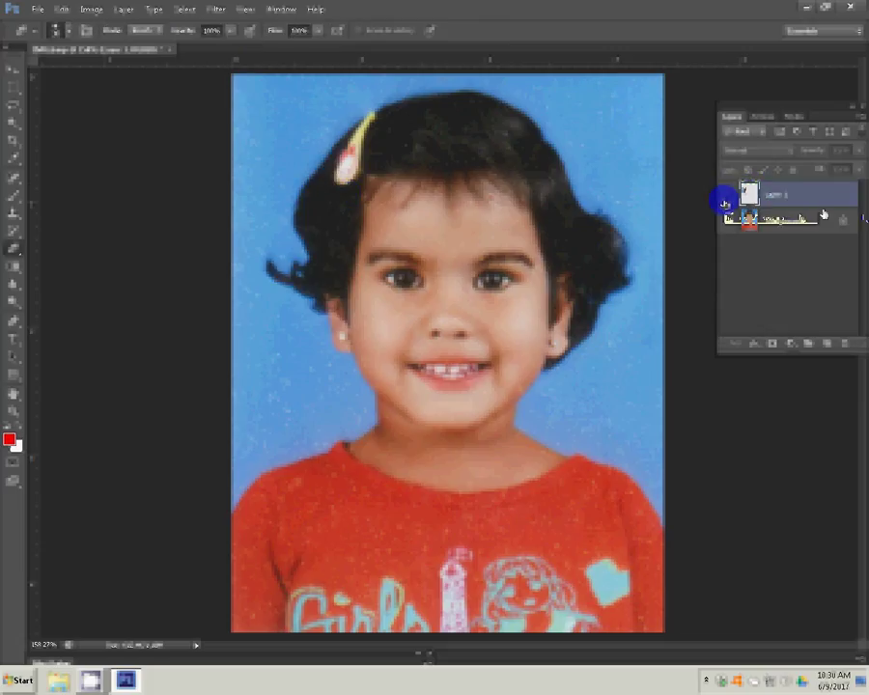
left_click(725, 200)
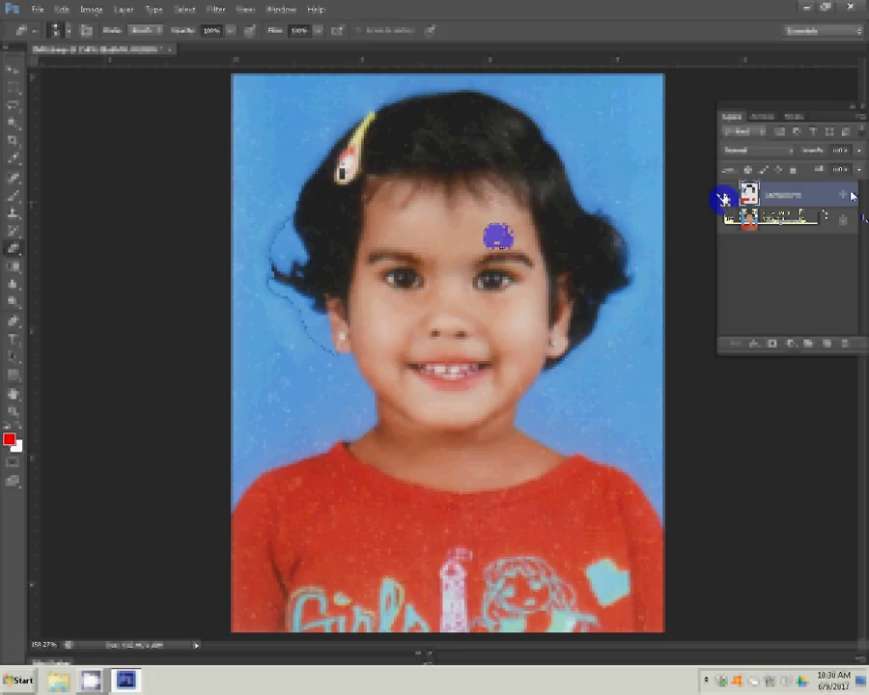
Extend the background selection along the image edges and feather it by 5 pixels.
left_click(269, 382)
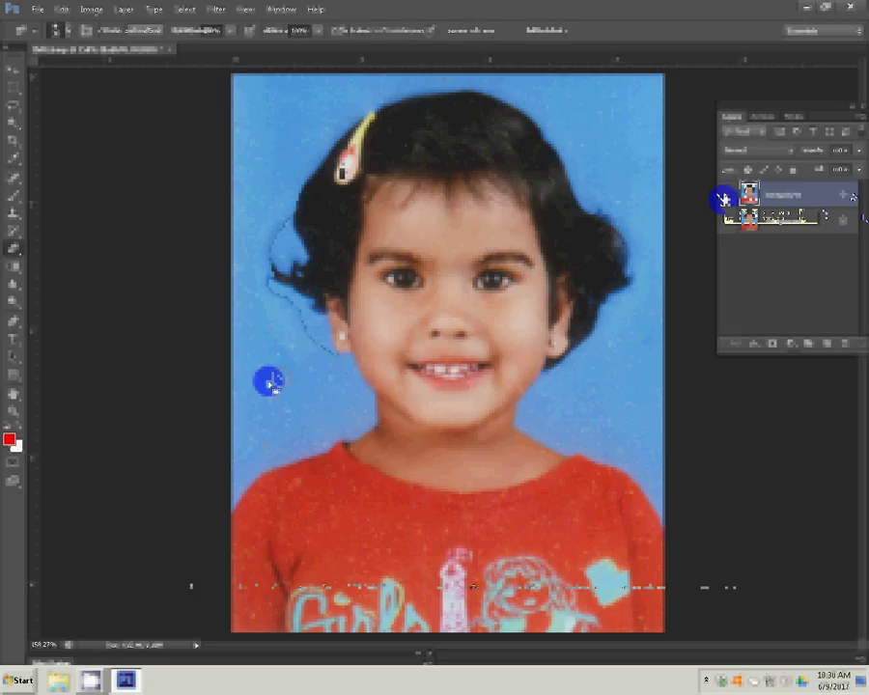
left_click(292, 429)
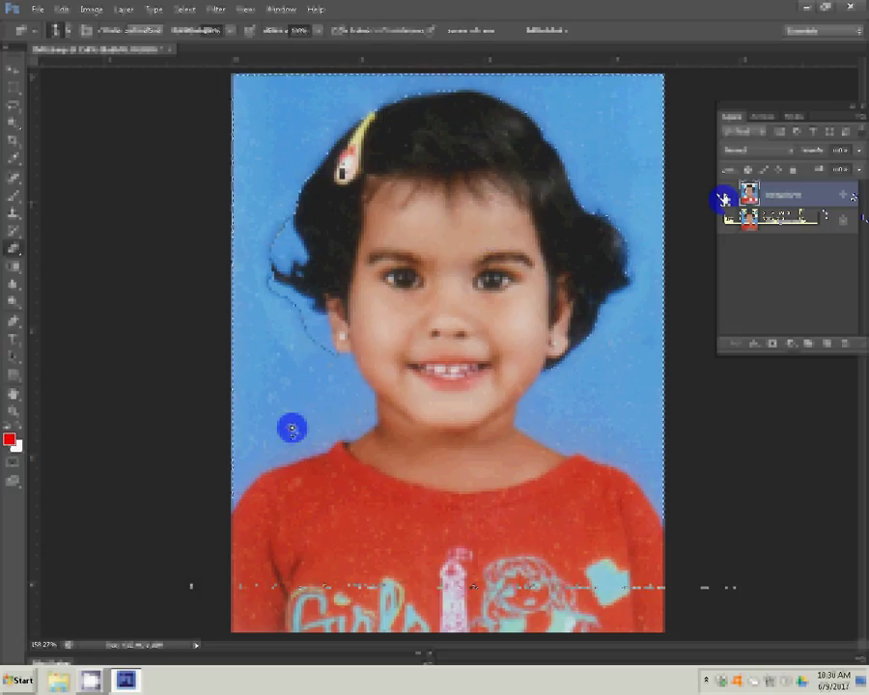
right_click(585, 335)
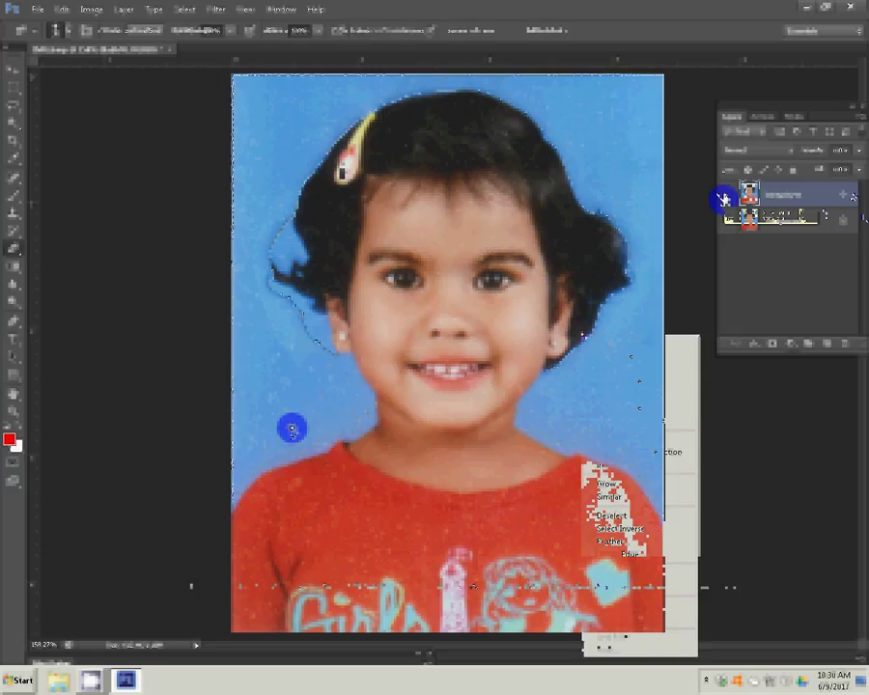
left_click(634, 542)
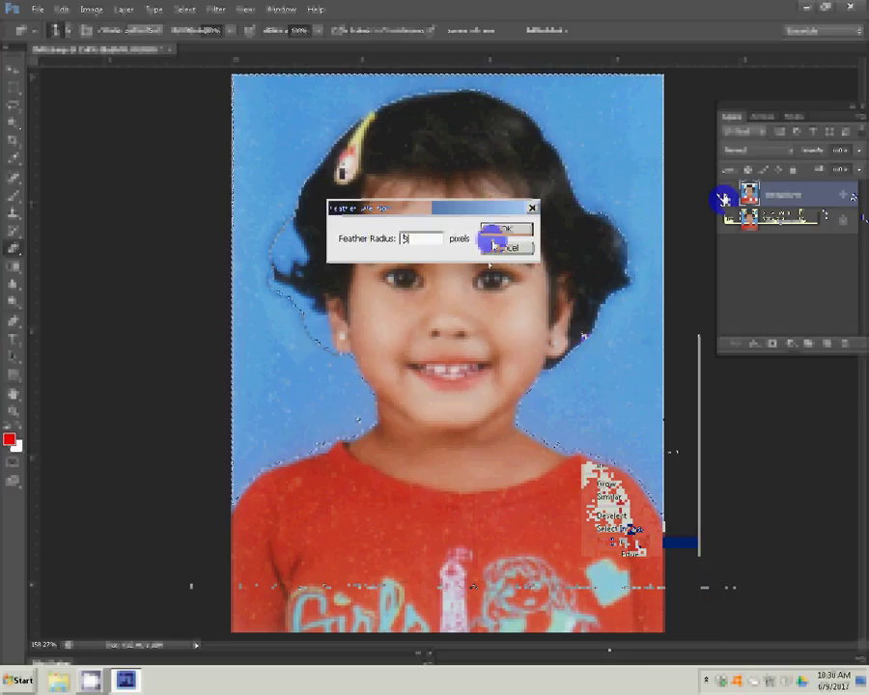
left_click(493, 236)
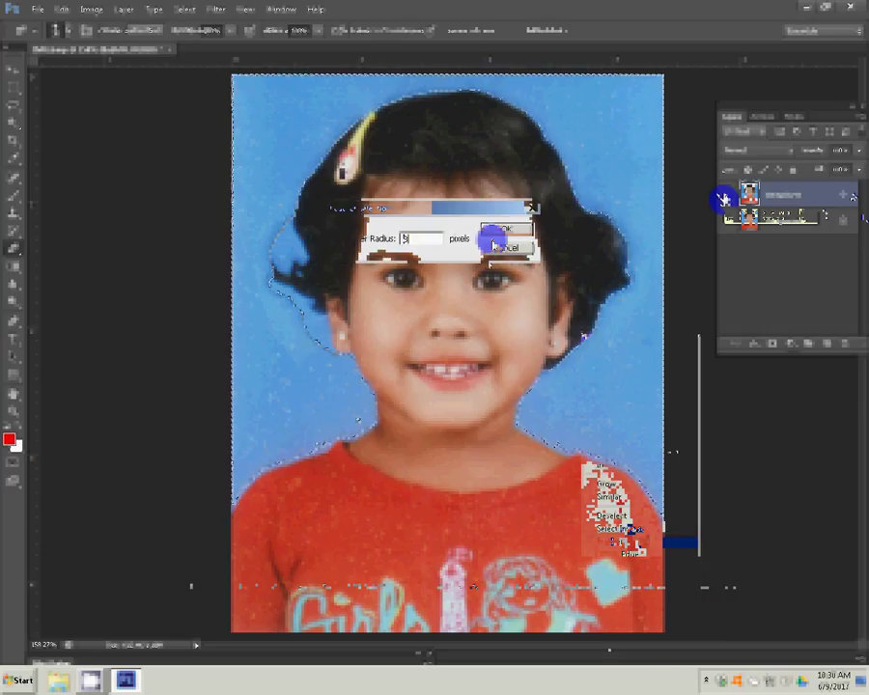
left_click(794, 344)
Add a Solid Color fill layer in blue behind the girl.
left_click(797, 357)
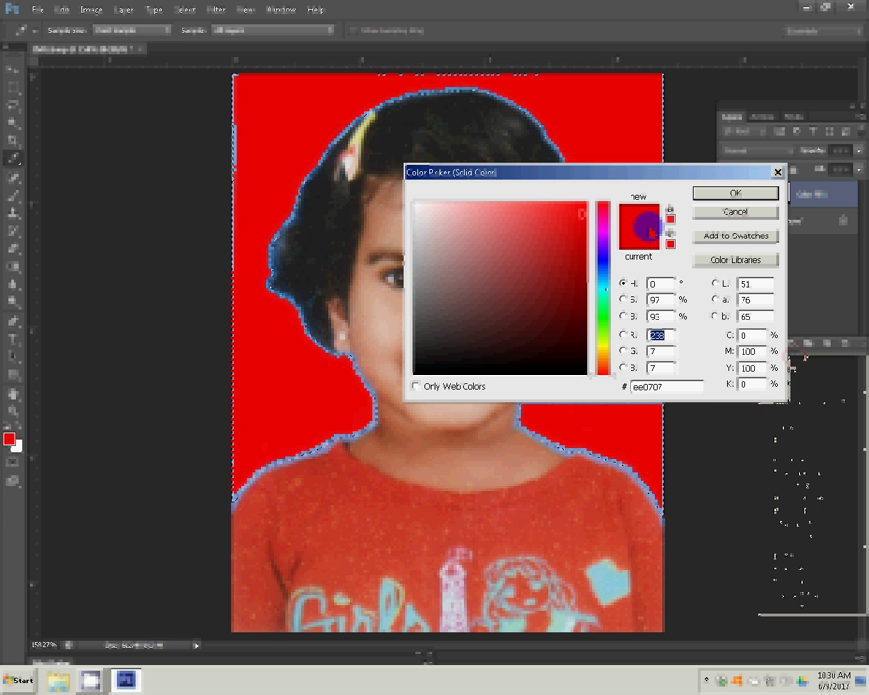
left_click(548, 222)
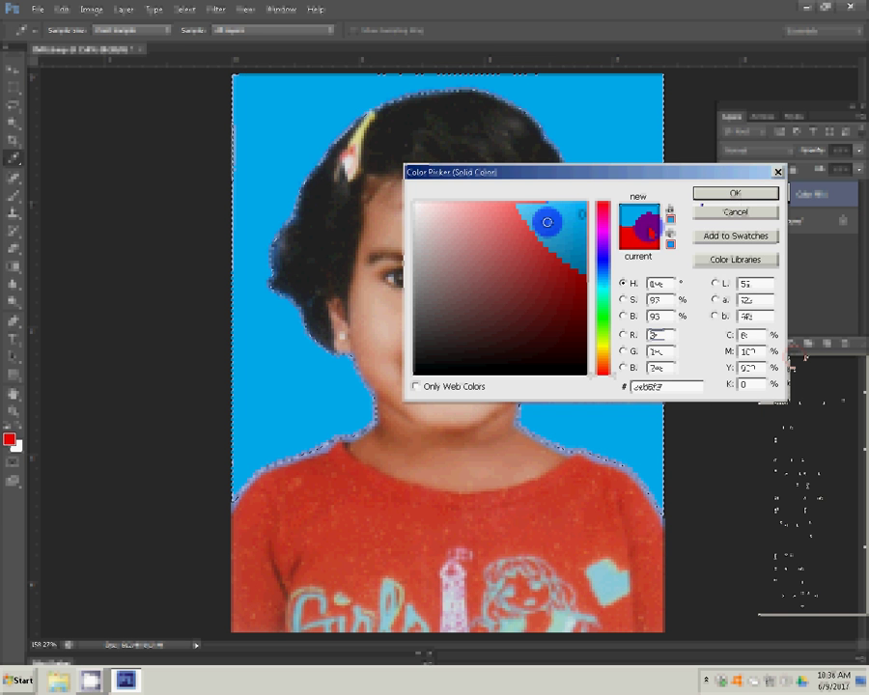
left_click(734, 193)
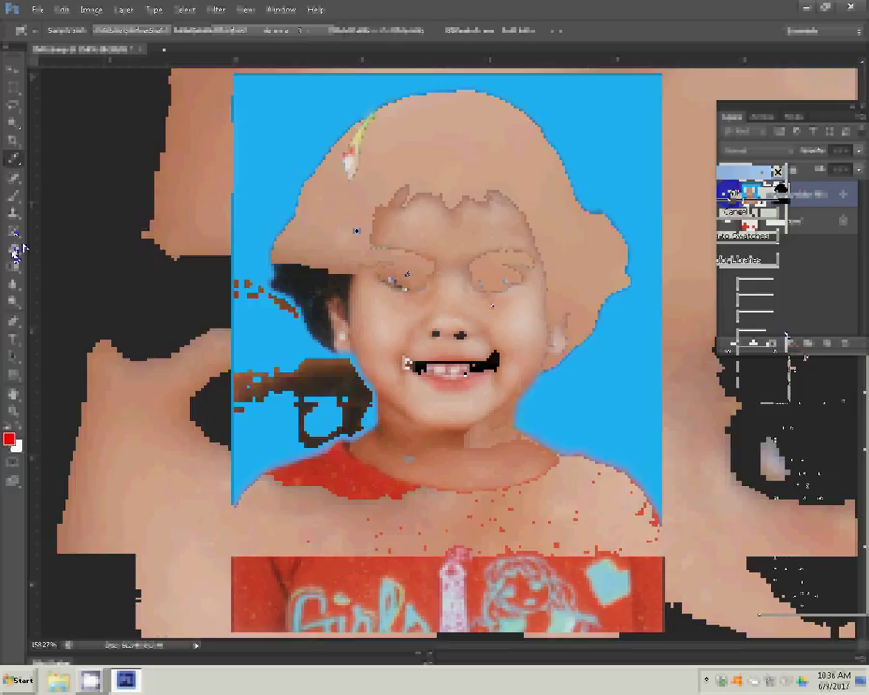
left_click(15, 286)
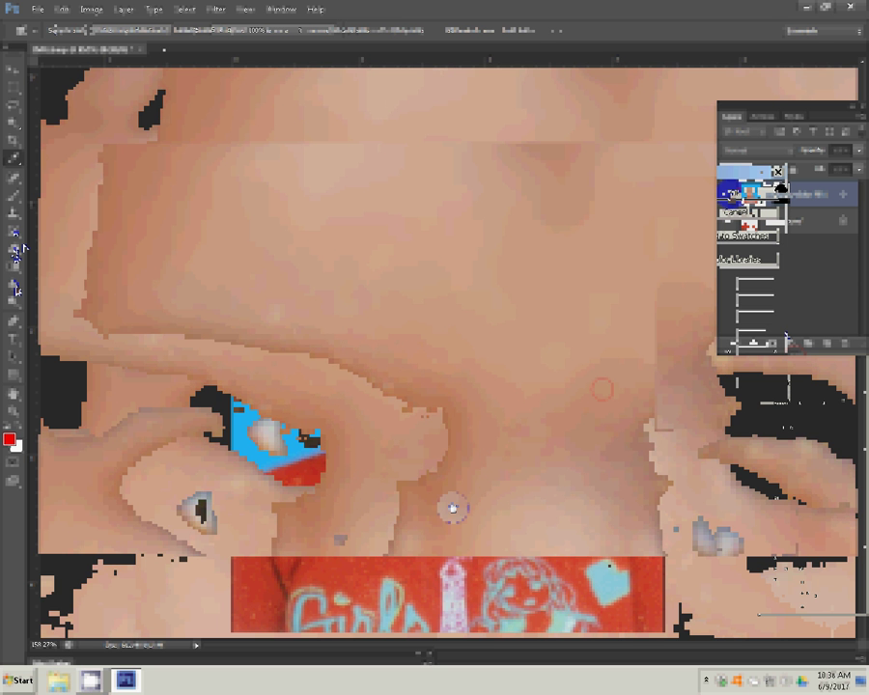
Undo the bad retouch and heal the spot on the left forehead.
key("ctrl+z")
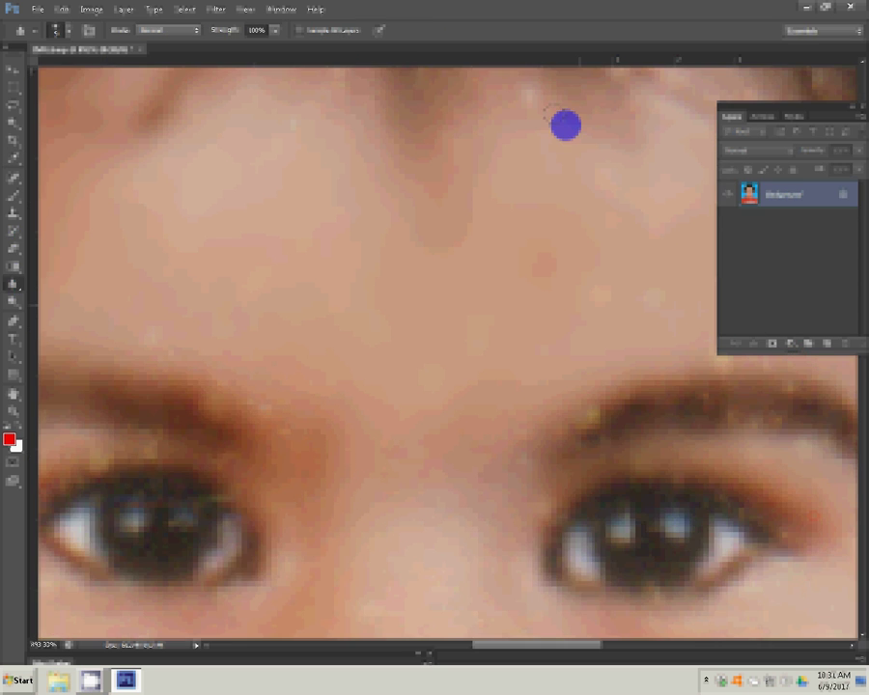
left_click(156, 302, "alt")
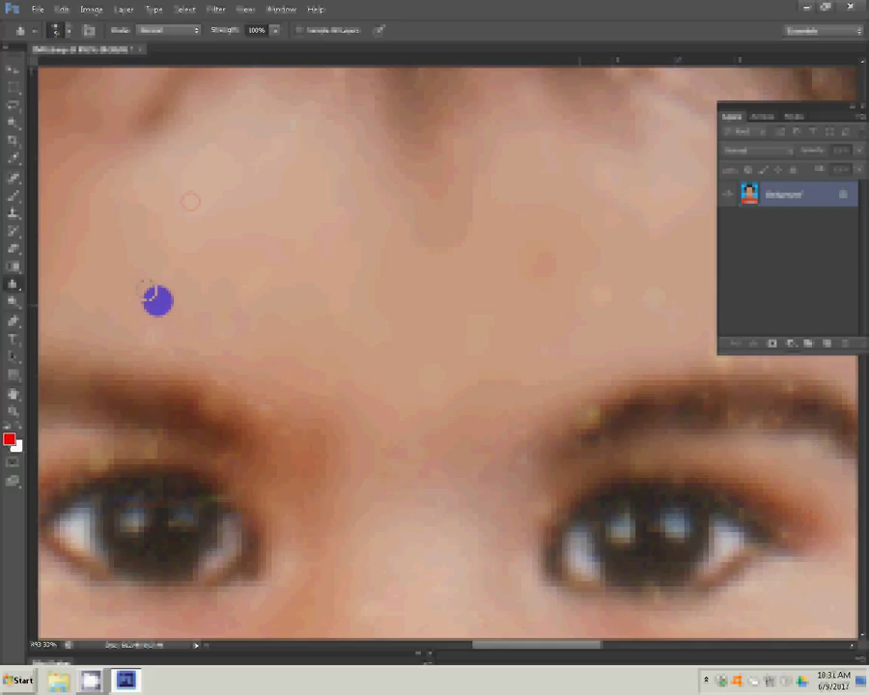
left_click(13, 304)
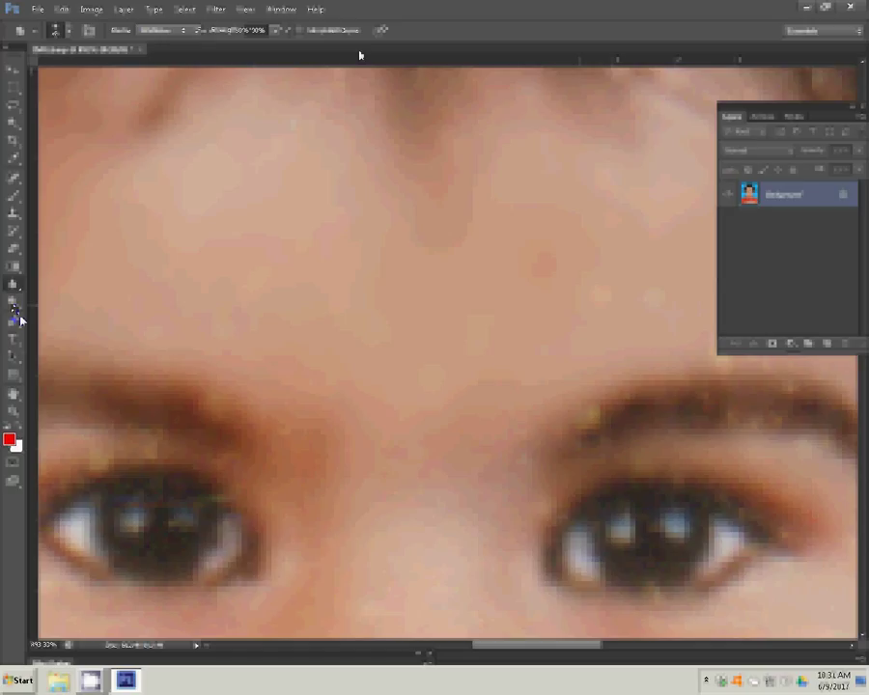
left_click(18, 395)
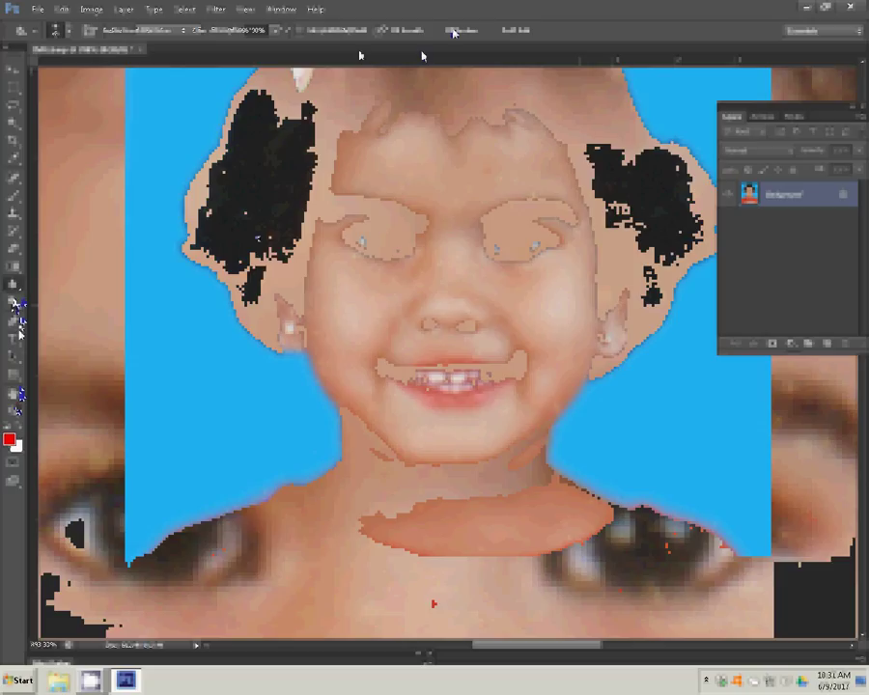
Blur spots between the eyes, by the brow, nose, cheeks and neck at 100% strength.
key("0")
left_click(472, 256)
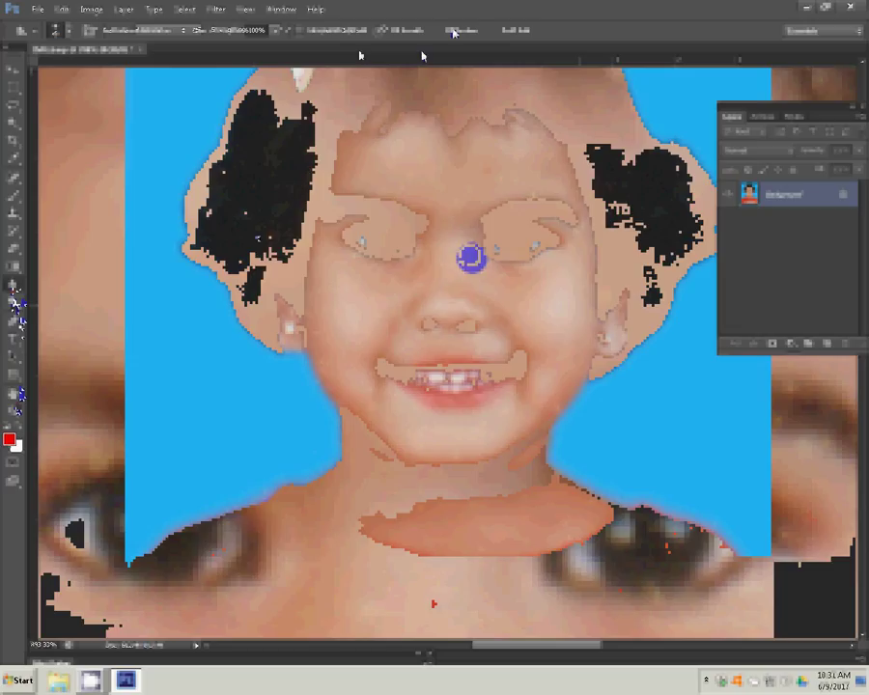
left_click(563, 196)
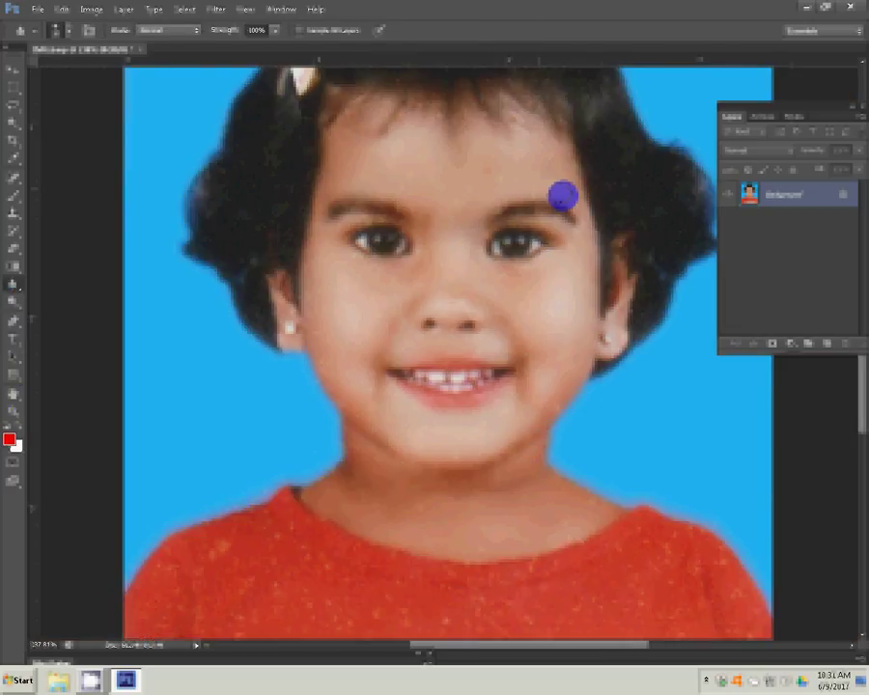
left_click(499, 292)
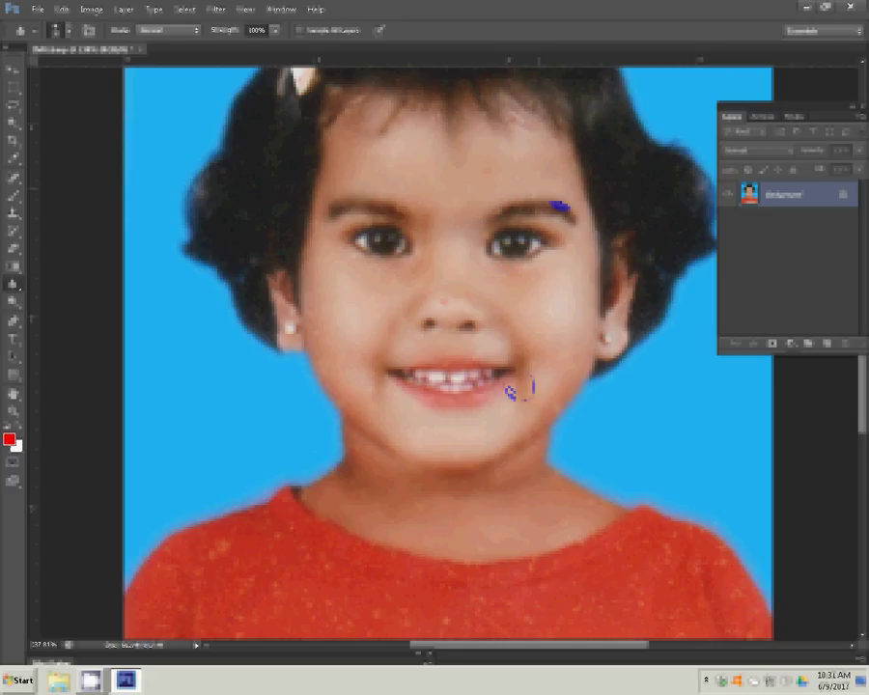
left_click(356, 384)
left_click(351, 279)
left_click(590, 492)
key("shift+r")
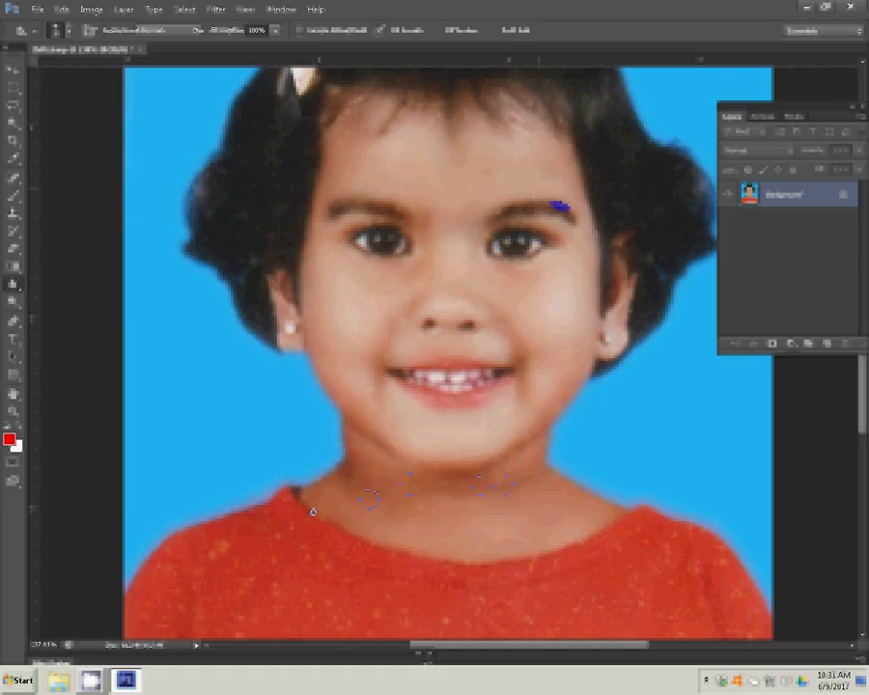
left_click(343, 475)
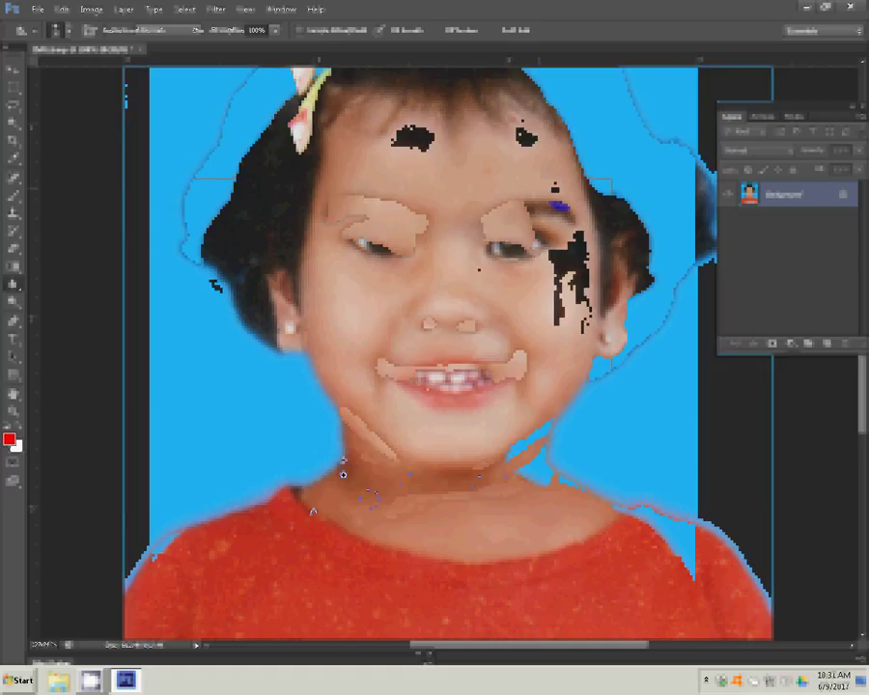
left_click(329, 465, "alt")
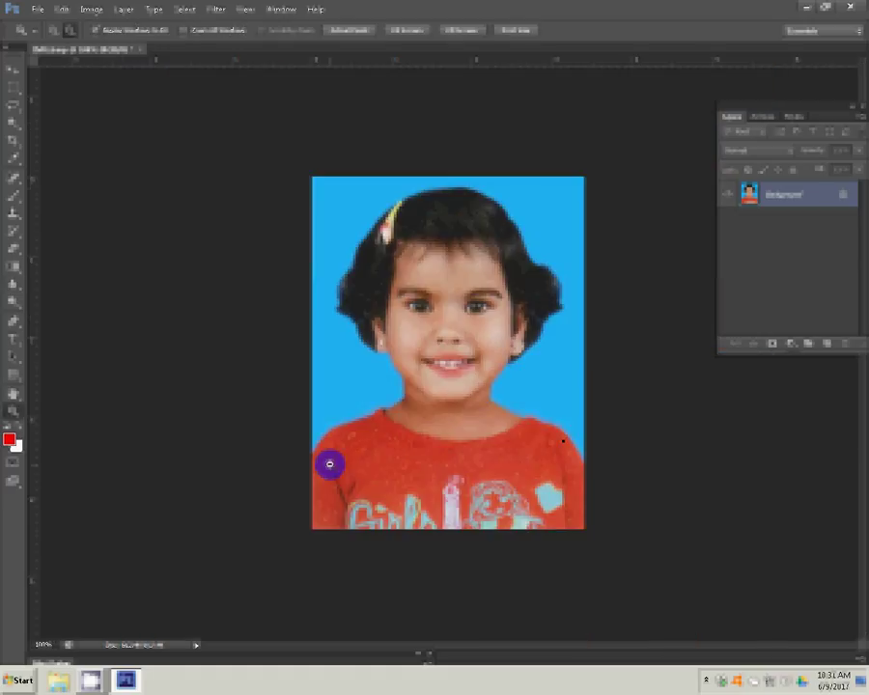
Apply a Levels adjustment with the midtone input at 0.79.
key("ctrl+l")
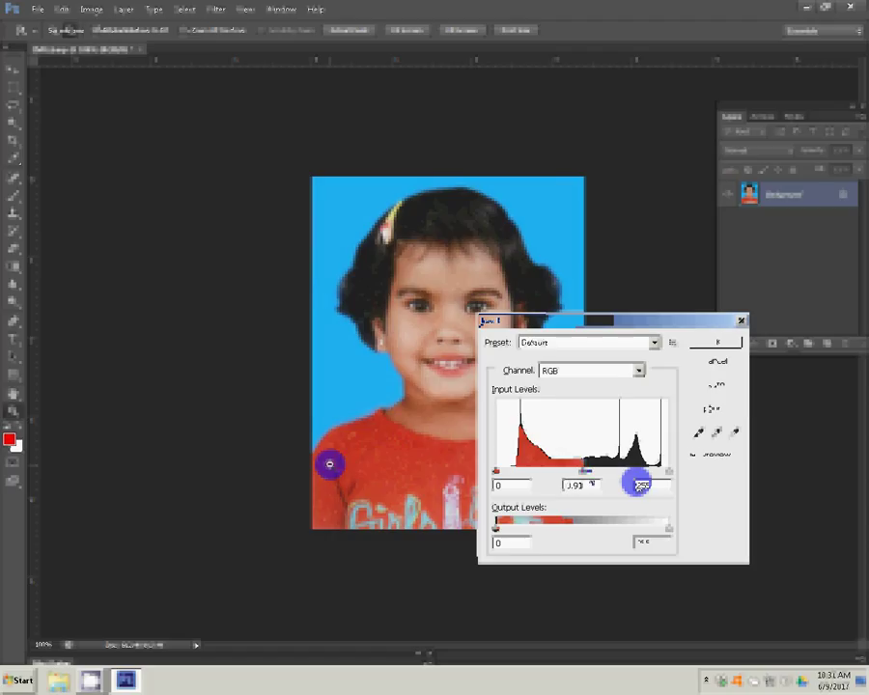
left_click_drag(585, 471, 597, 475)
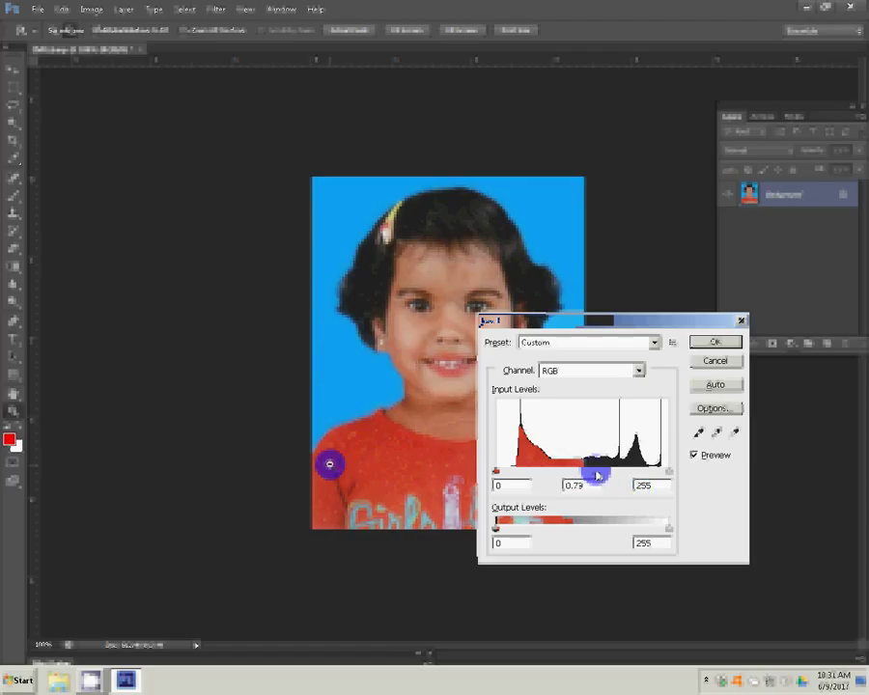
left_click(730, 343)
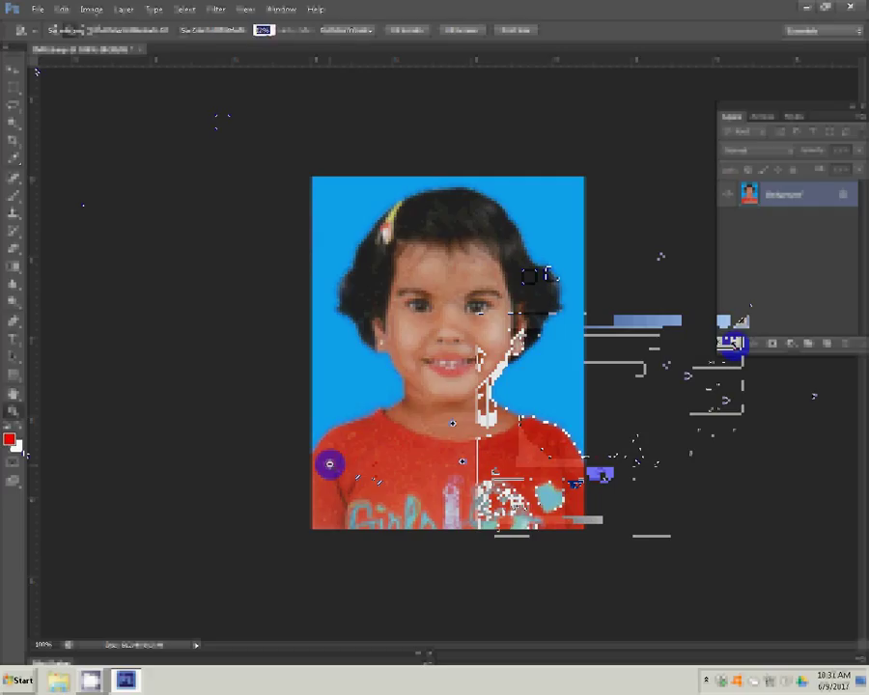
Select the Brush tool and show the Actions panel.
key("b")
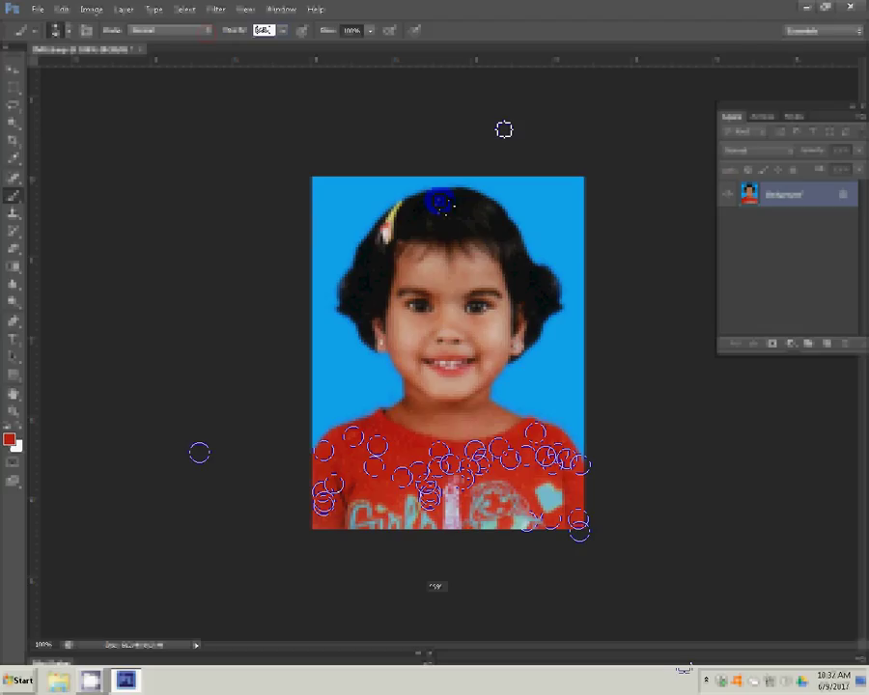
left_click(763, 116)
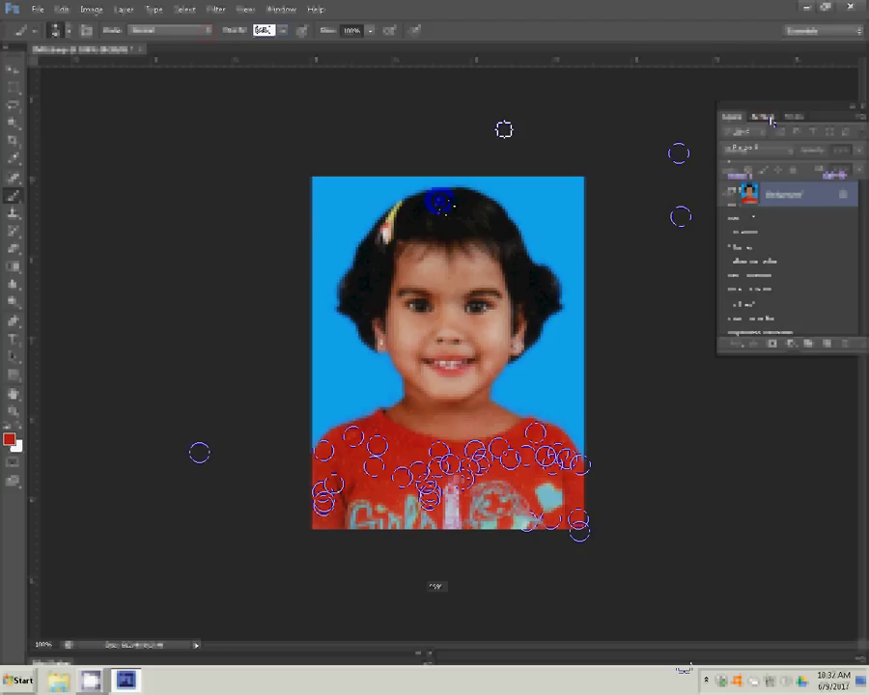